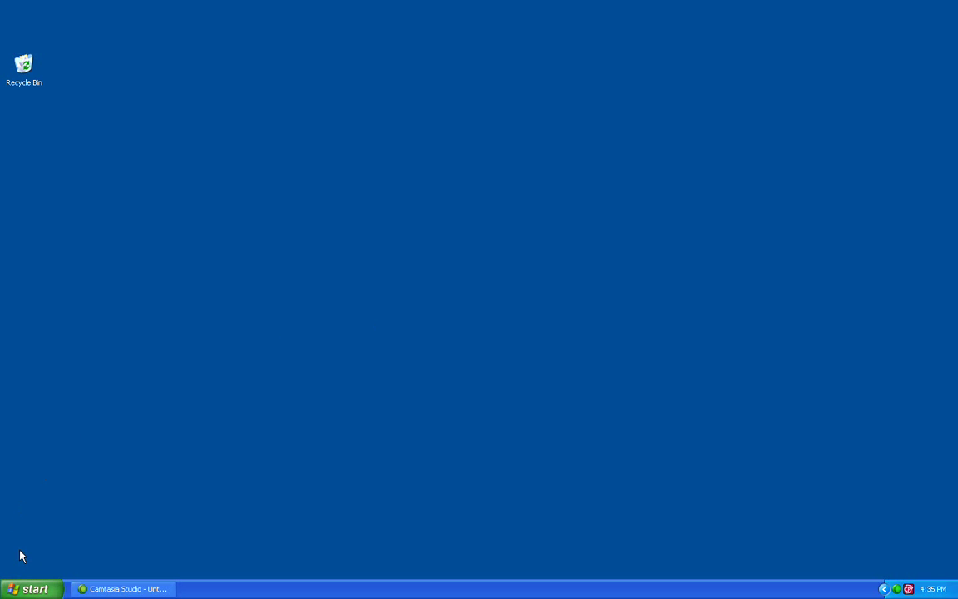
Launch CyberPatrol Headquarters from All Programs > CyberPatrol in the Start menu.
{"action": "left_click", "coordinate": [41, 588]}
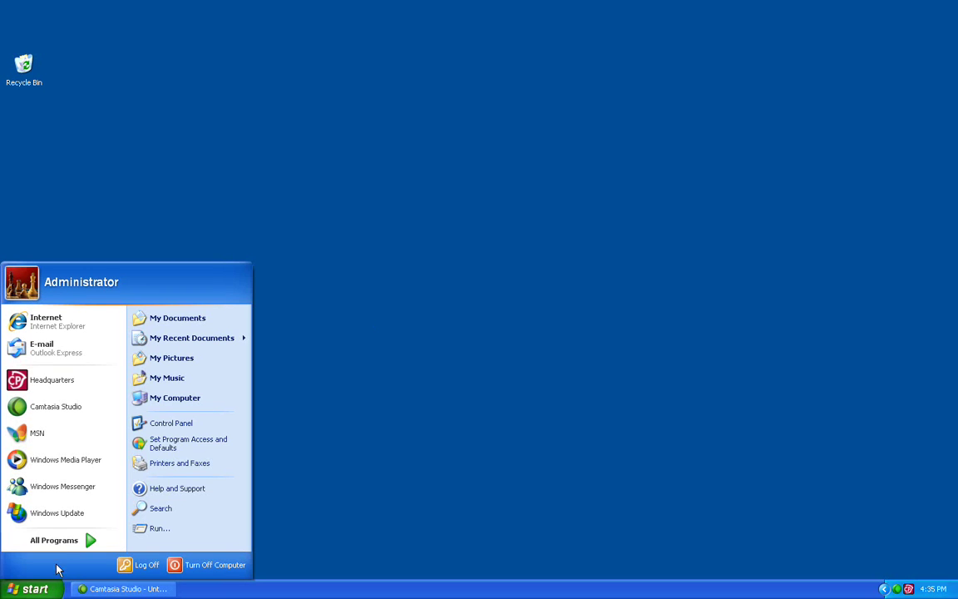
{"action": "mouse_move", "coordinate": [77, 541]}
{"action": "mouse_move", "coordinate": [166, 511]}
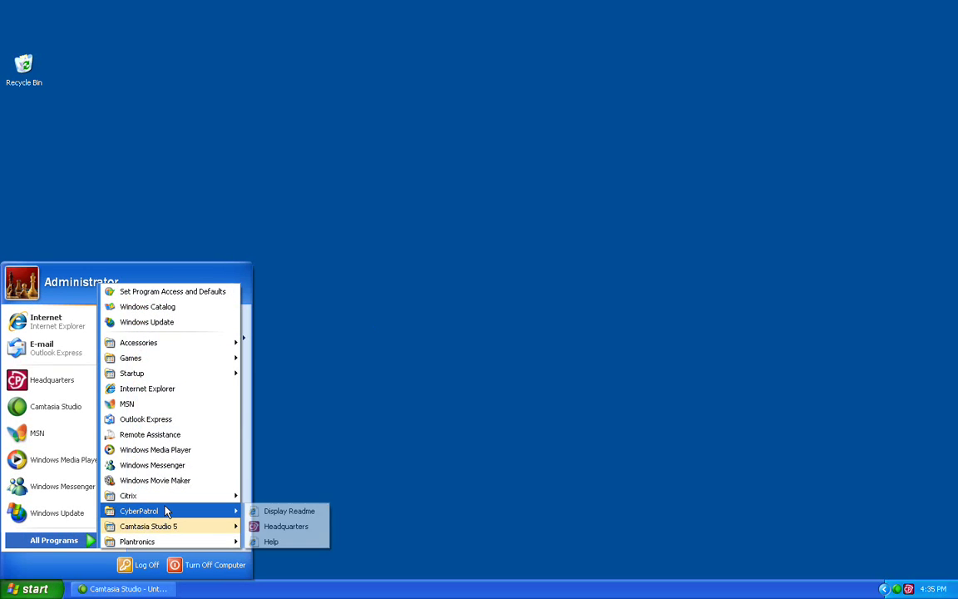
{"action": "left_click", "coordinate": [288, 526]}
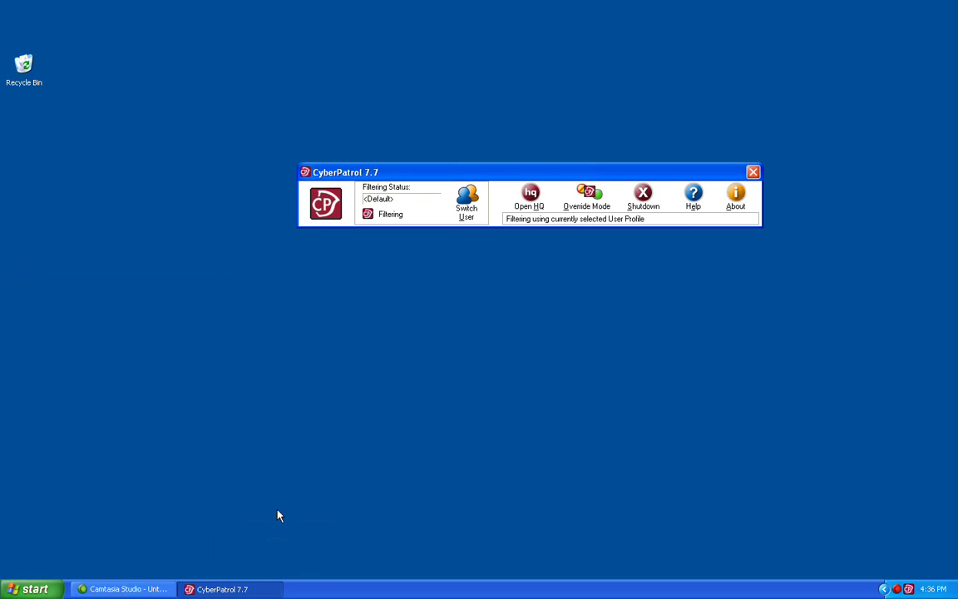
Unlock Headquarters with the password and go to the Monitoring Reports page.
{"action": "left_click", "coordinate": [529, 197]}
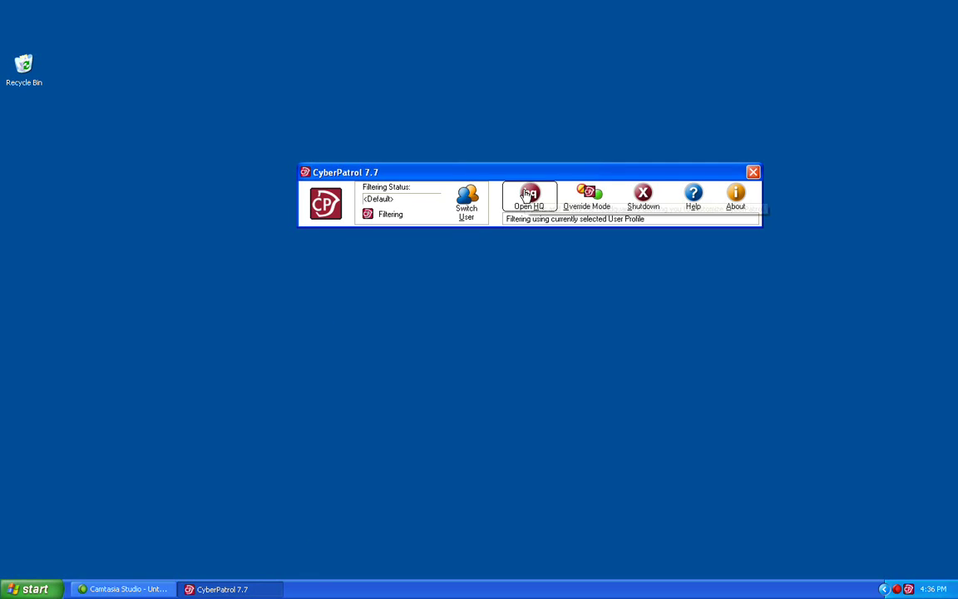
{"action": "type", "text": "**"}
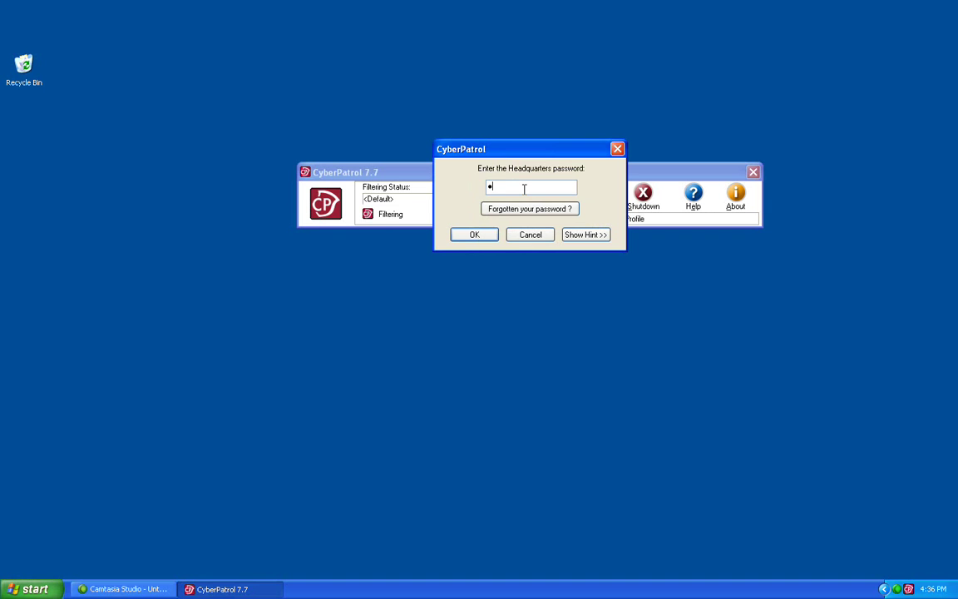
{"action": "key", "text": "Return"}
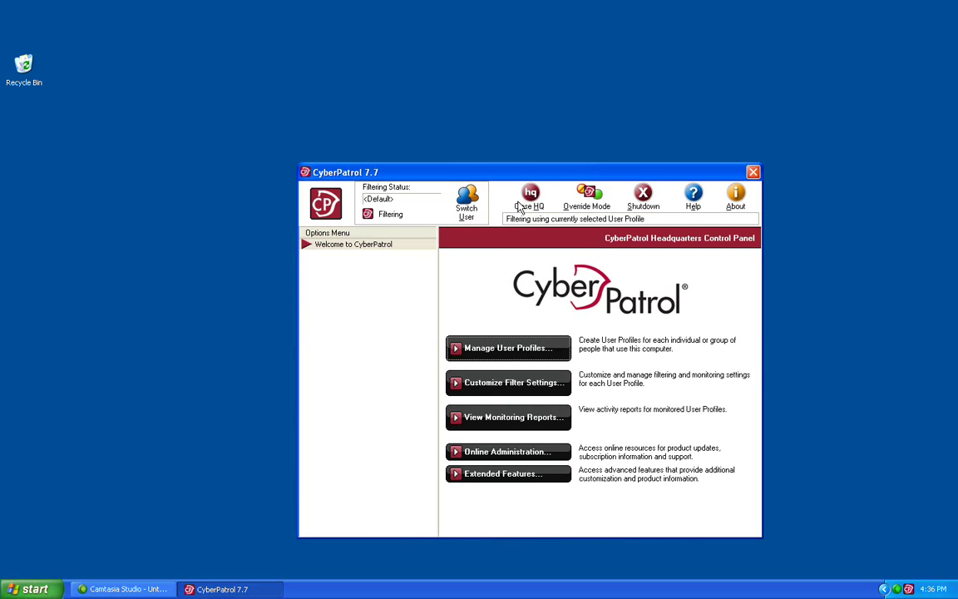
{"action": "left_click", "coordinate": [520, 424]}
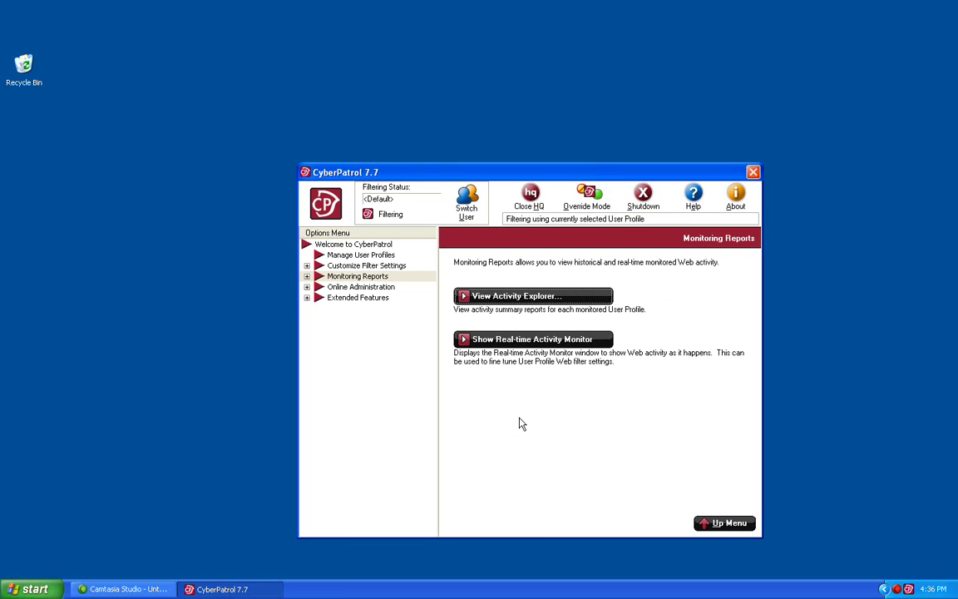
{"action": "left_click", "coordinate": [516, 297]}
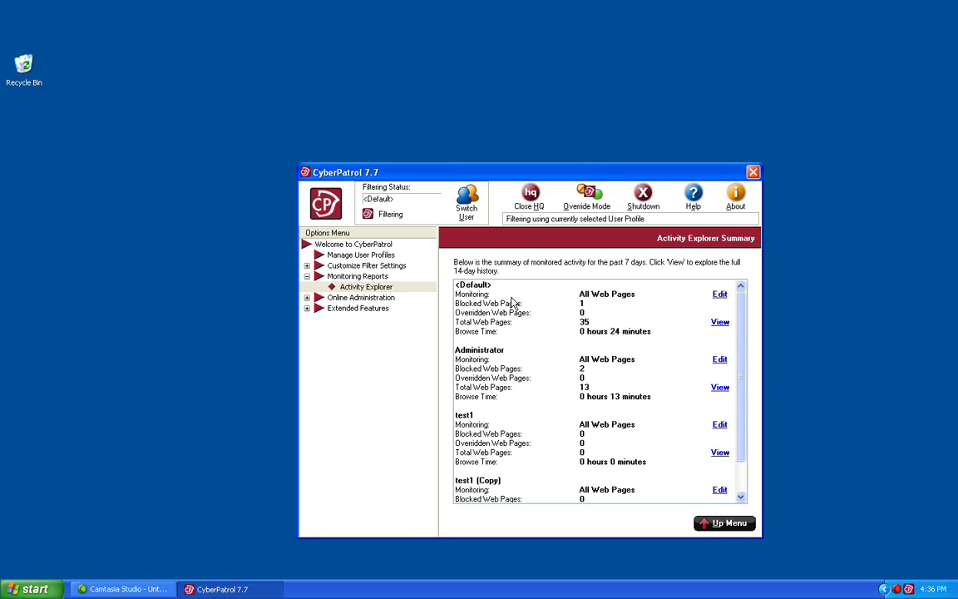
Keep the <Default> profile monitoring All Web Pages and return to the Activity Explorer summary.
{"action": "left_click", "coordinate": [720, 295]}
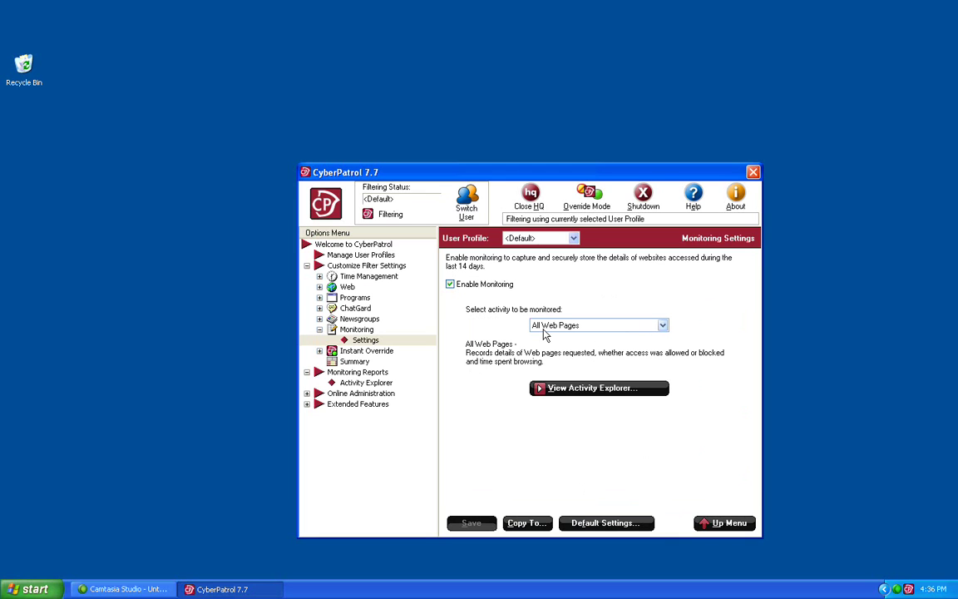
{"action": "left_click", "coordinate": [545, 327]}
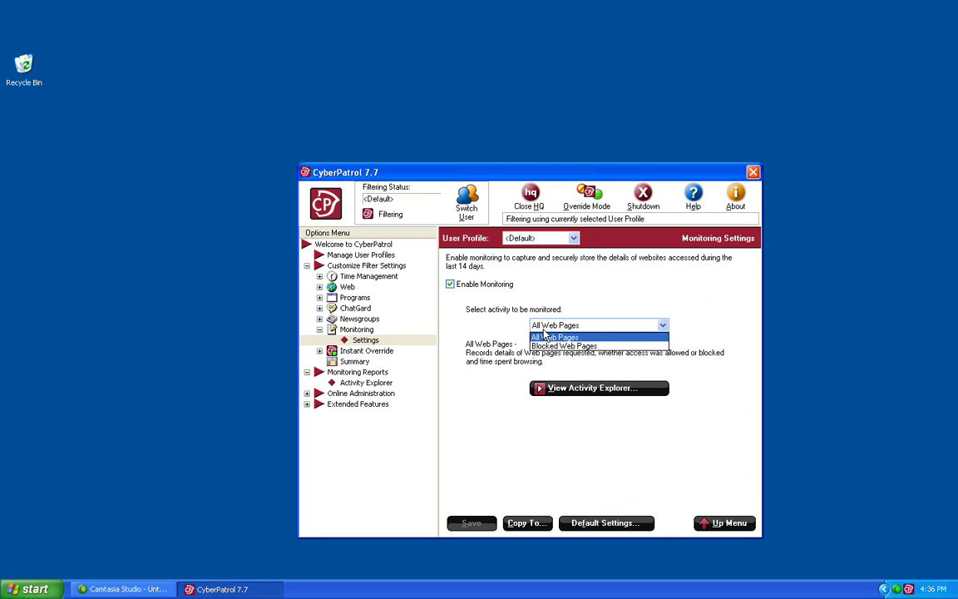
{"action": "left_click", "coordinate": [546, 336]}
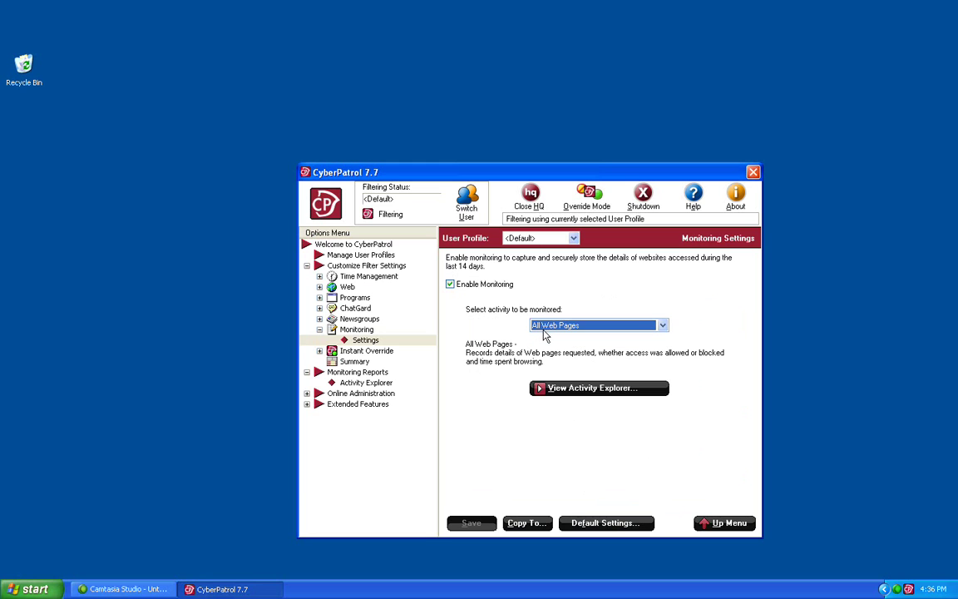
{"action": "left_click", "coordinate": [573, 387]}
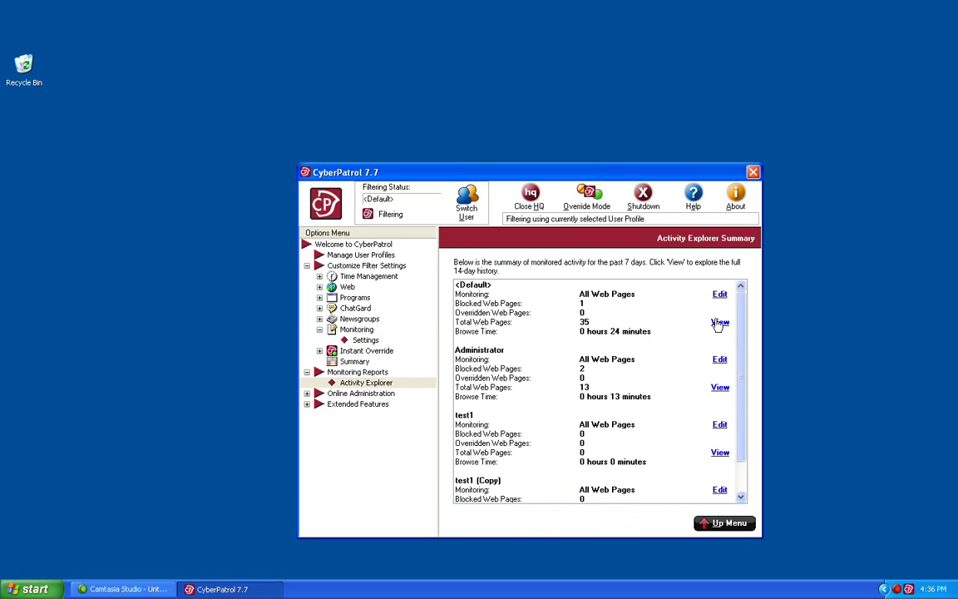
{"action": "left_click", "coordinate": [718, 324]}
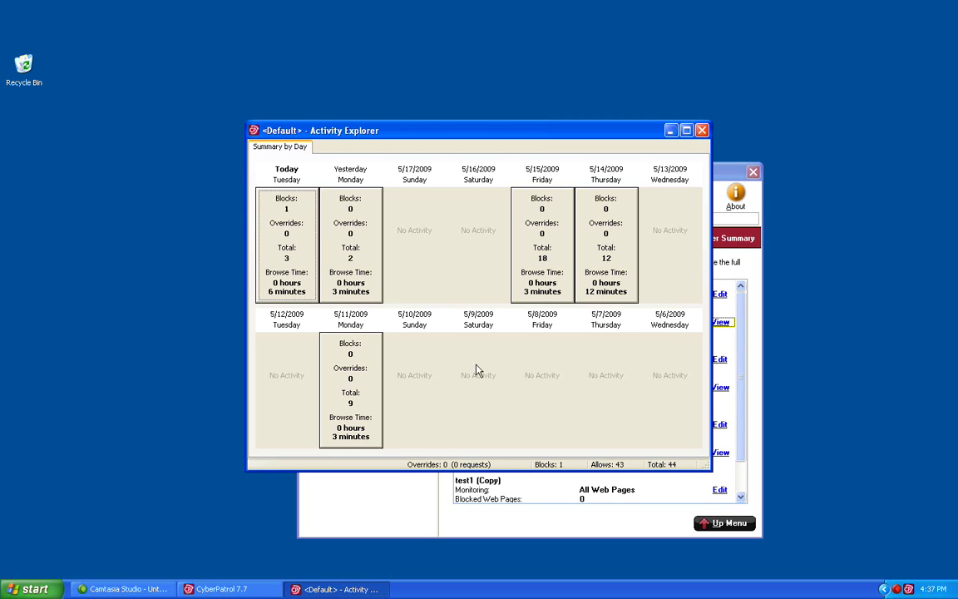
Open today's URL List and keep the Show filter on All URLs, leaving the date unchanged.
{"action": "double_click", "coordinate": [298, 239]}
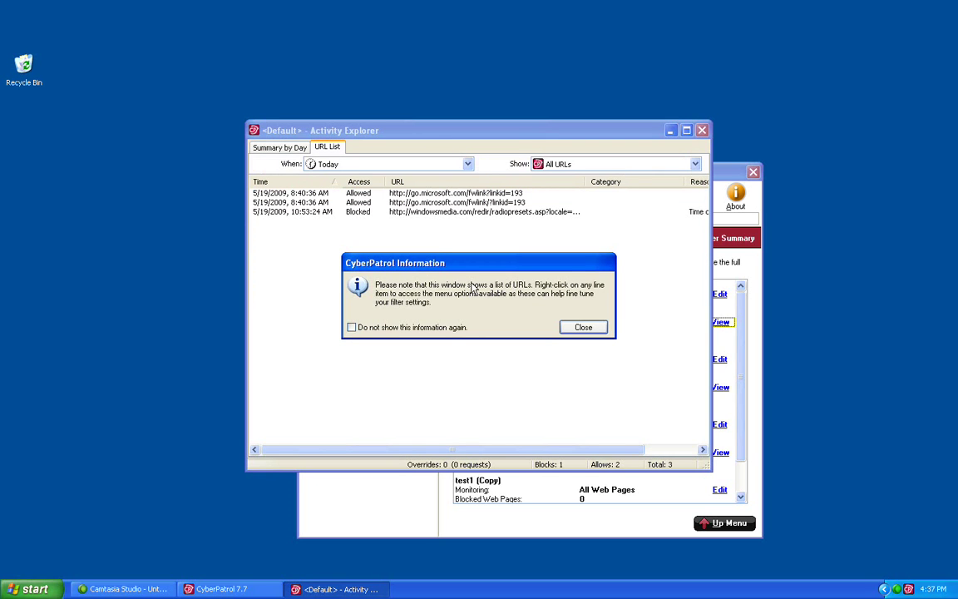
{"action": "left_click", "coordinate": [583, 328]}
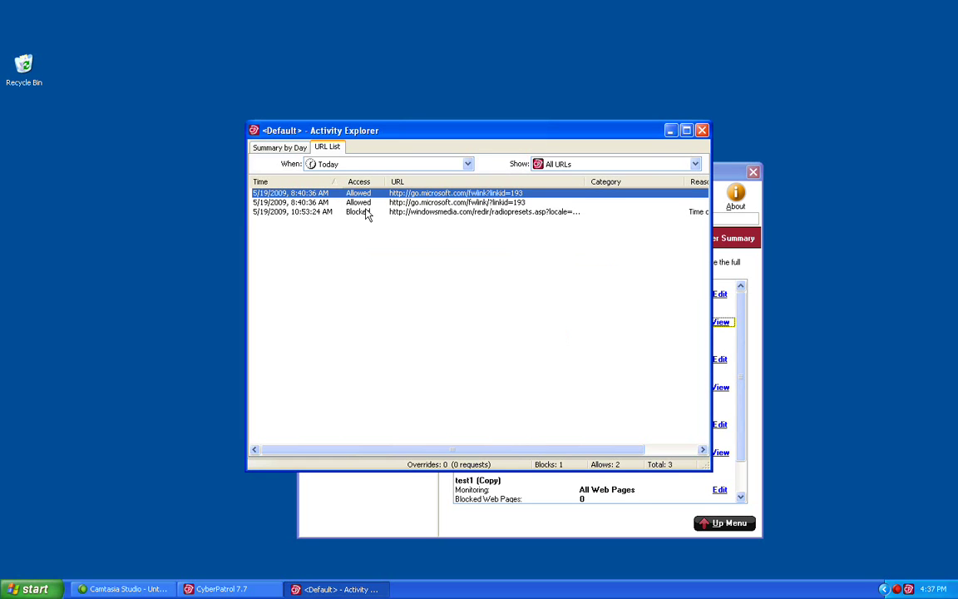
{"action": "left_click", "coordinate": [367, 165]}
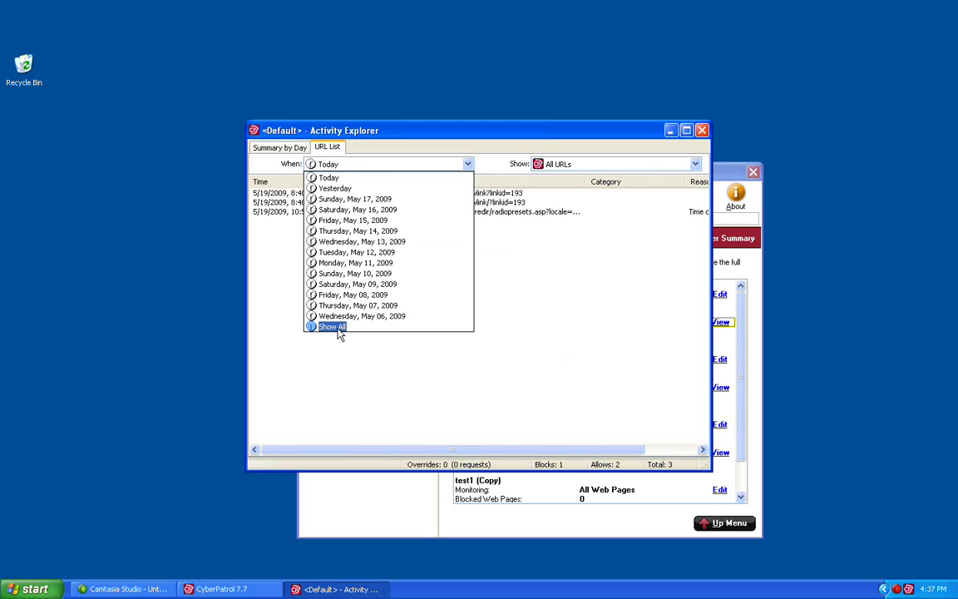
{"action": "left_click", "coordinate": [604, 166]}
{"action": "left_click", "coordinate": [604, 164]}
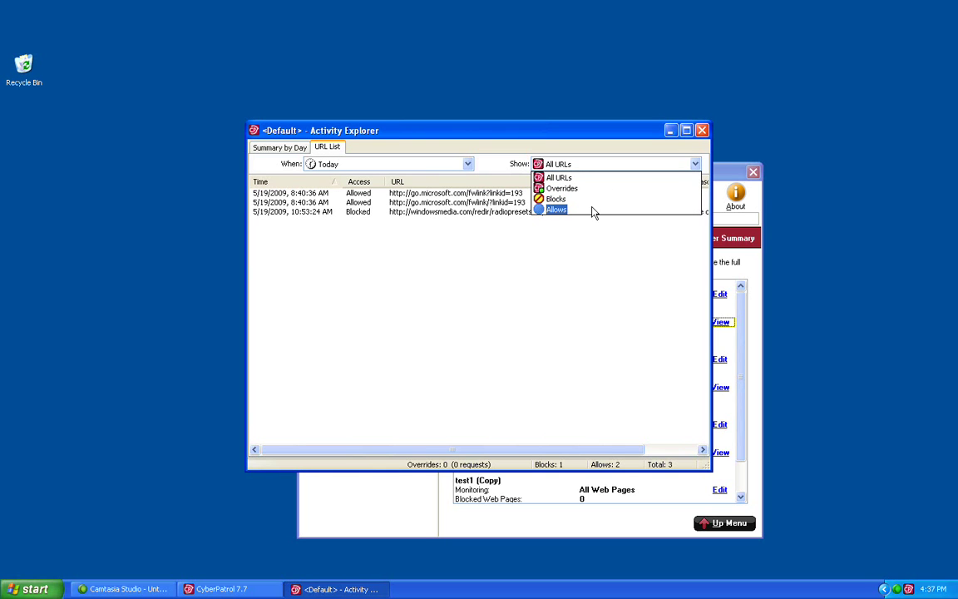
{"action": "left_click", "coordinate": [563, 285]}
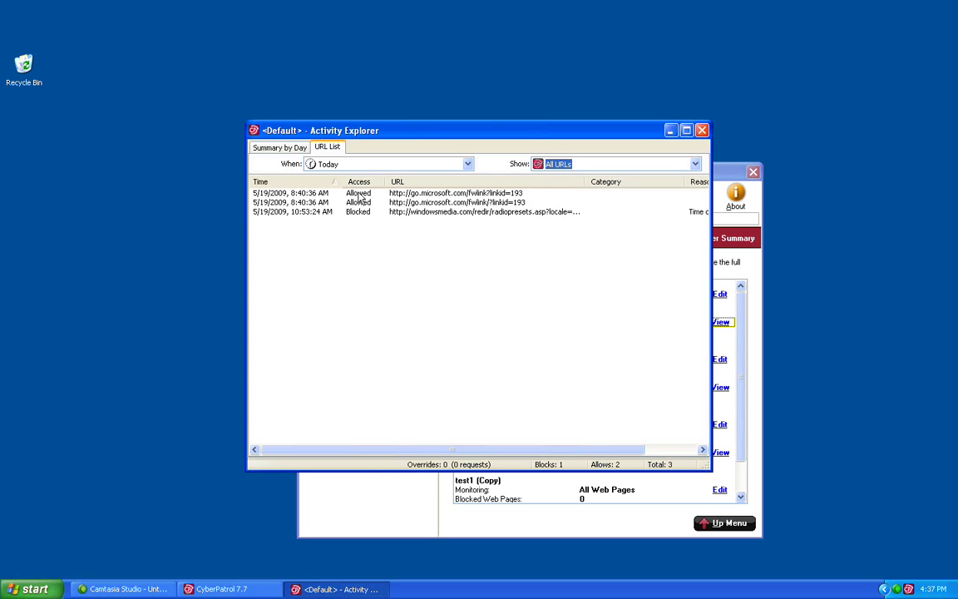
{"action": "right_click", "coordinate": [406, 196]}
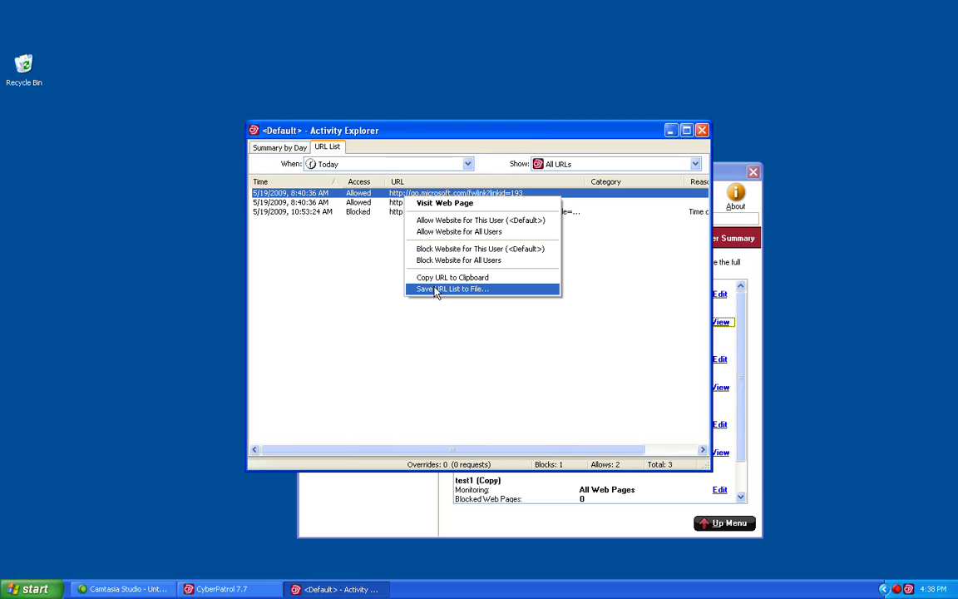
{"action": "left_click", "coordinate": [334, 281]}
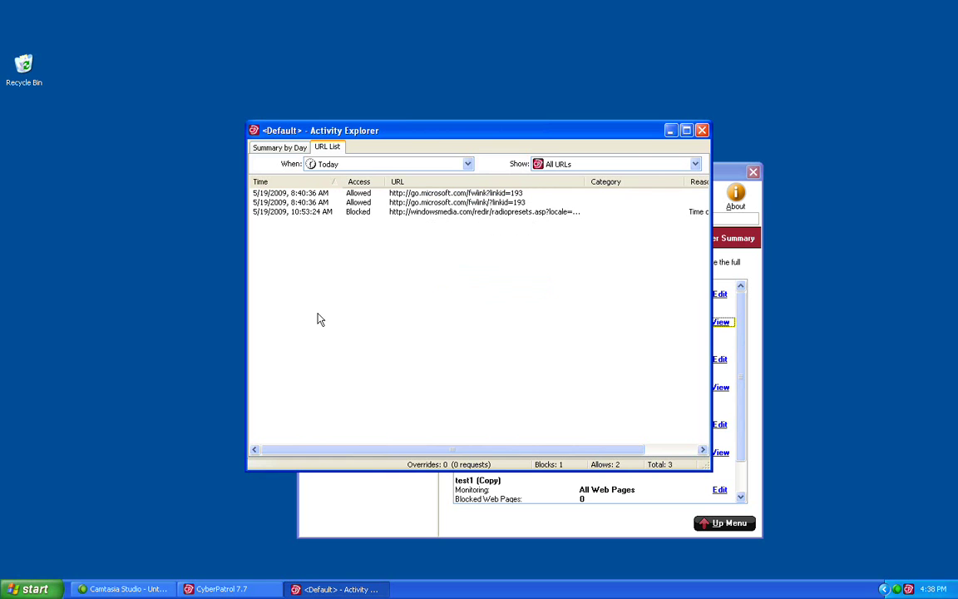
Close the Activity Explorer and select Monitoring Reports in the Options Menu tree.
{"action": "left_click", "coordinate": [702, 132]}
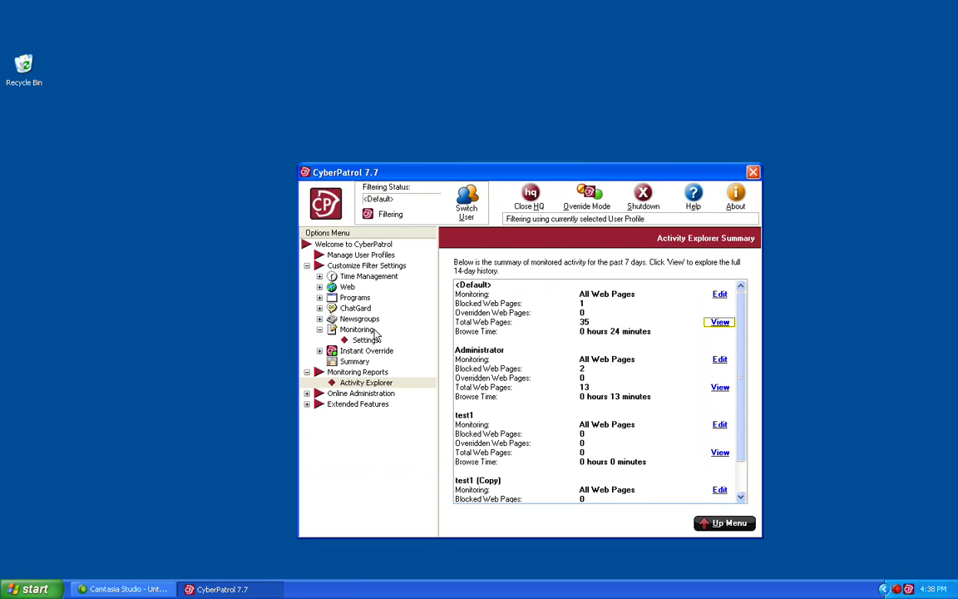
{"action": "left_click", "coordinate": [355, 372]}
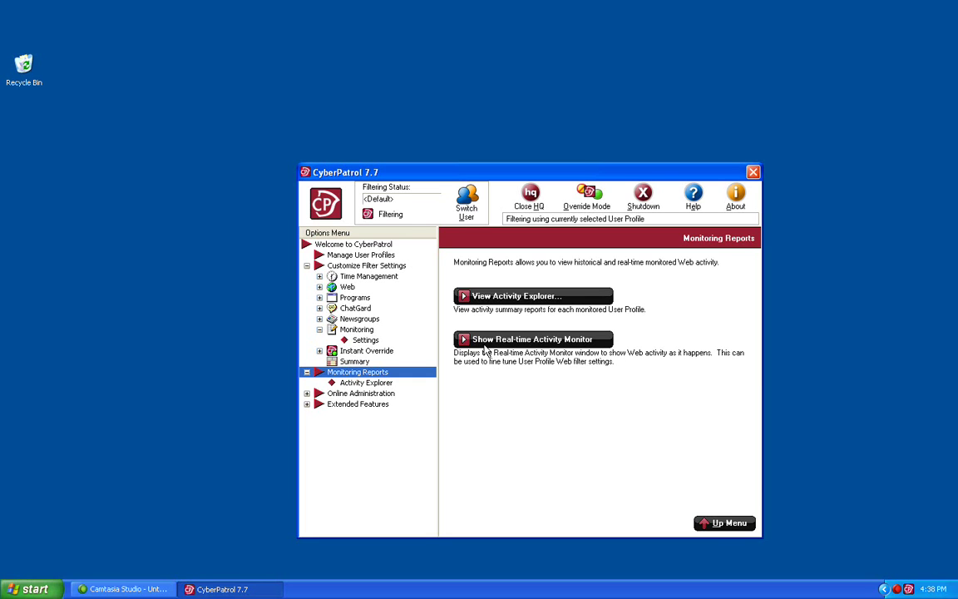
Open the Real-time Activity Monitor, dismiss its notice, and start Internet Explorer.
{"action": "left_click", "coordinate": [34, 588]}
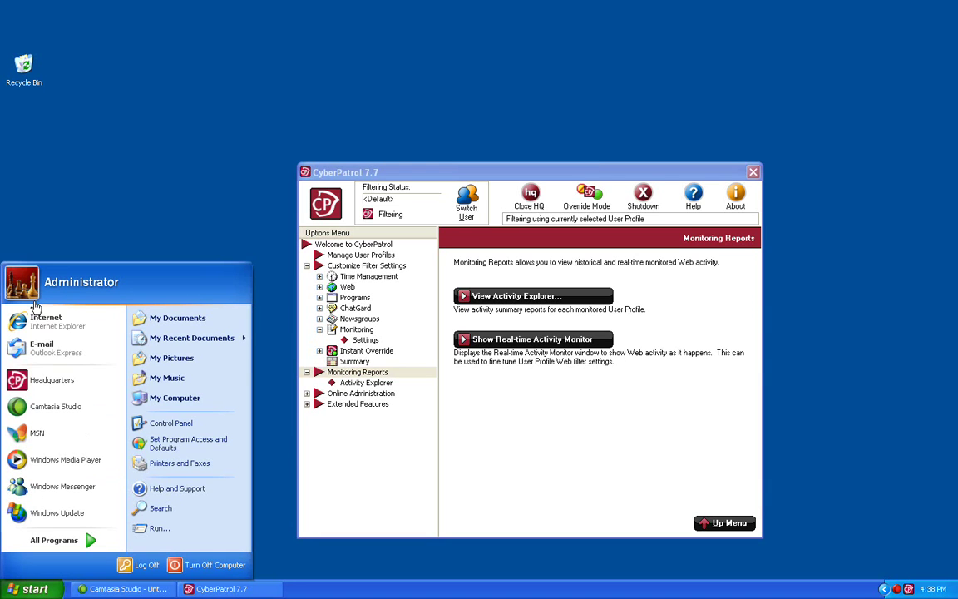
{"action": "left_click", "coordinate": [499, 339]}
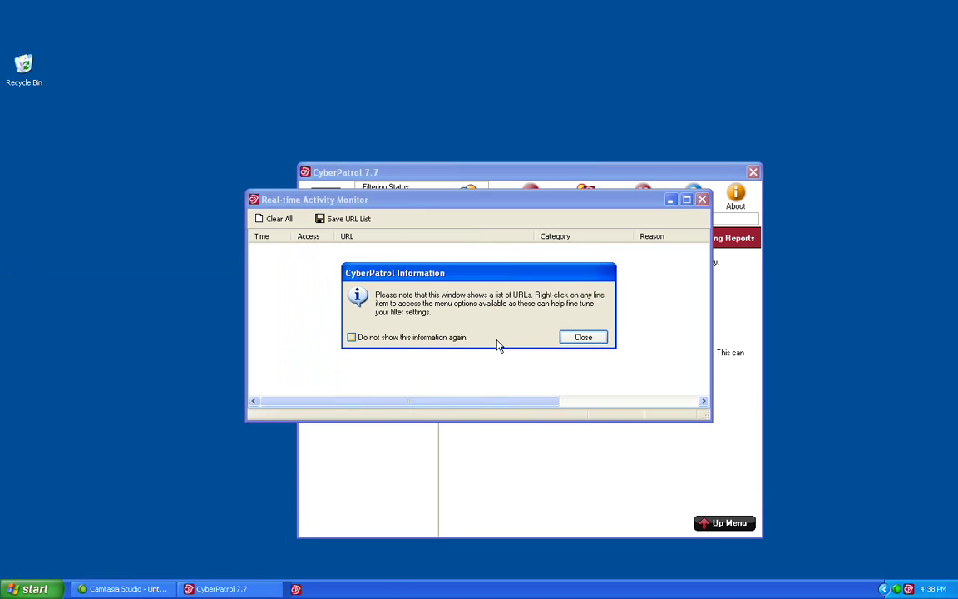
{"action": "left_click", "coordinate": [584, 338]}
{"action": "left_click", "coordinate": [33, 589]}
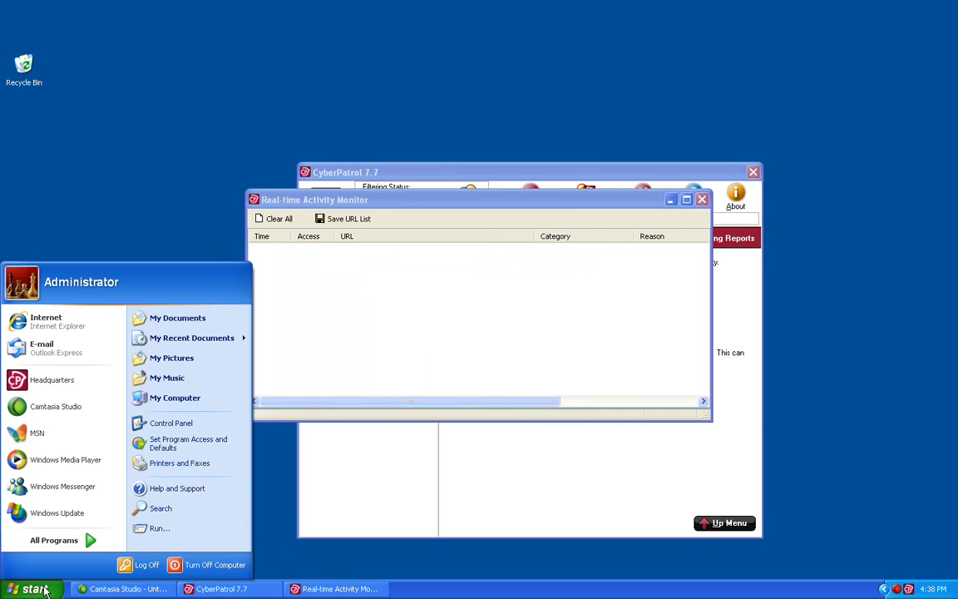
{"action": "left_click", "coordinate": [58, 323]}
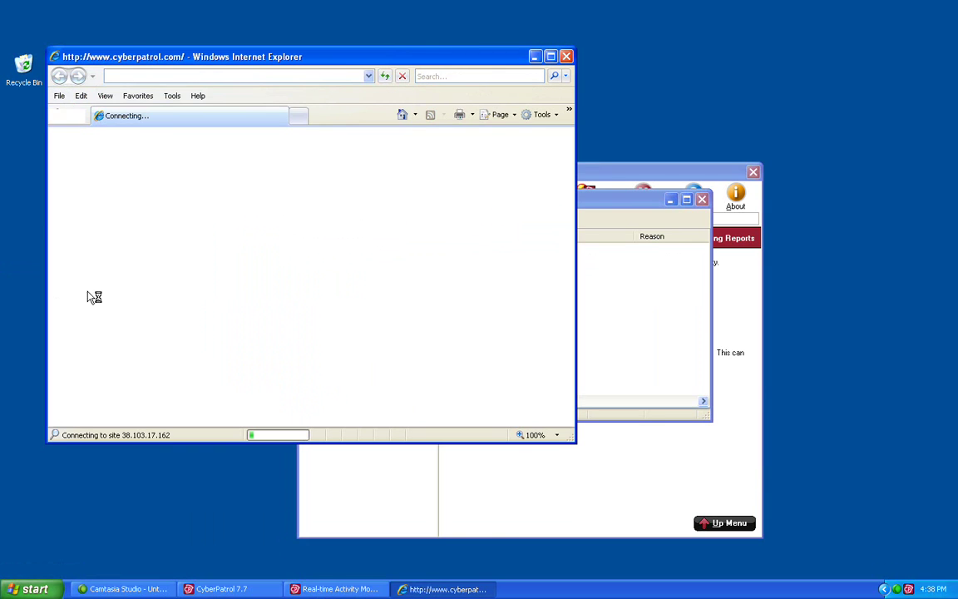
Bring the Real-time Activity Monitor forward and scroll through its 24 allowed URLs from the CyberPatrol site.
{"action": "left_click", "coordinate": [627, 204]}
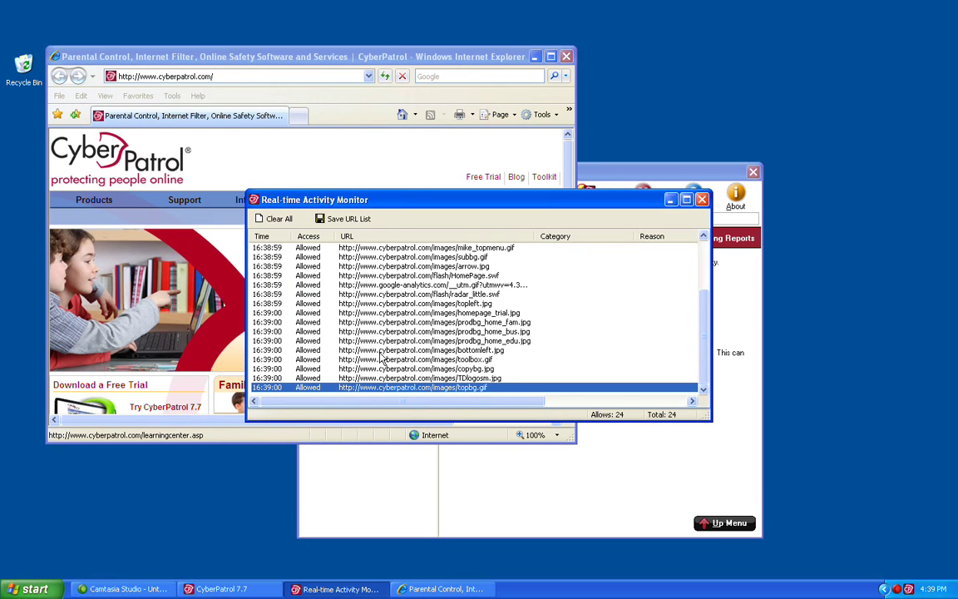
{"action": "scroll", "coordinate": [382, 358], "scroll_direction": "up", "scroll_amount": 3}
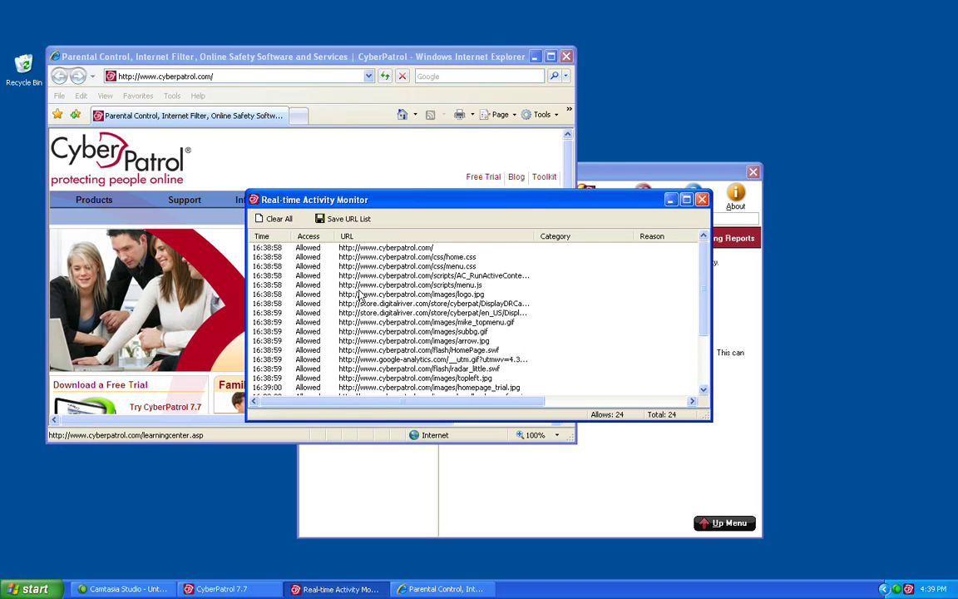
{"action": "scroll", "coordinate": [360, 297], "scroll_direction": "down", "scroll_amount": 1}
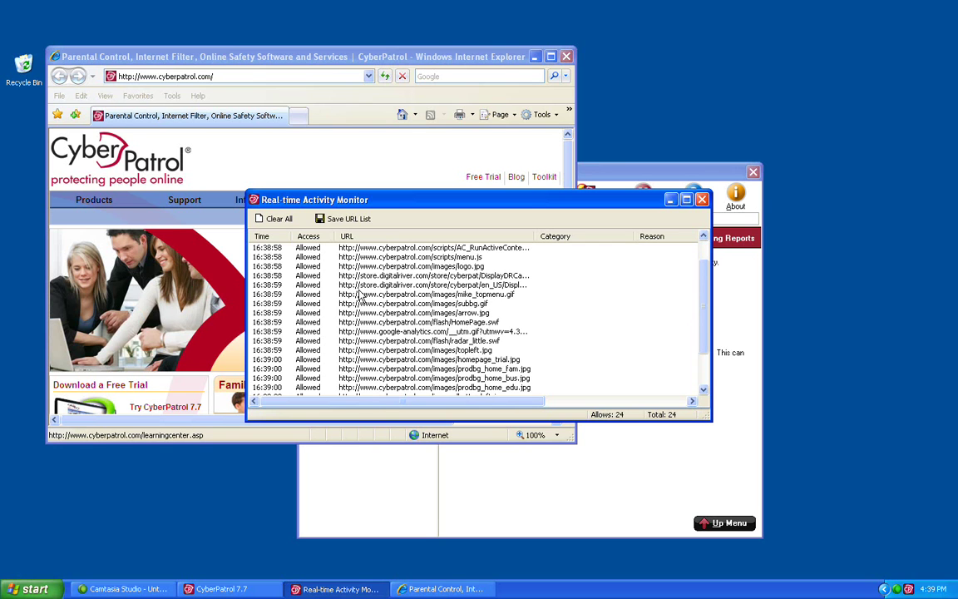
{"action": "scroll", "coordinate": [360, 297], "scroll_direction": "down", "scroll_amount": 2}
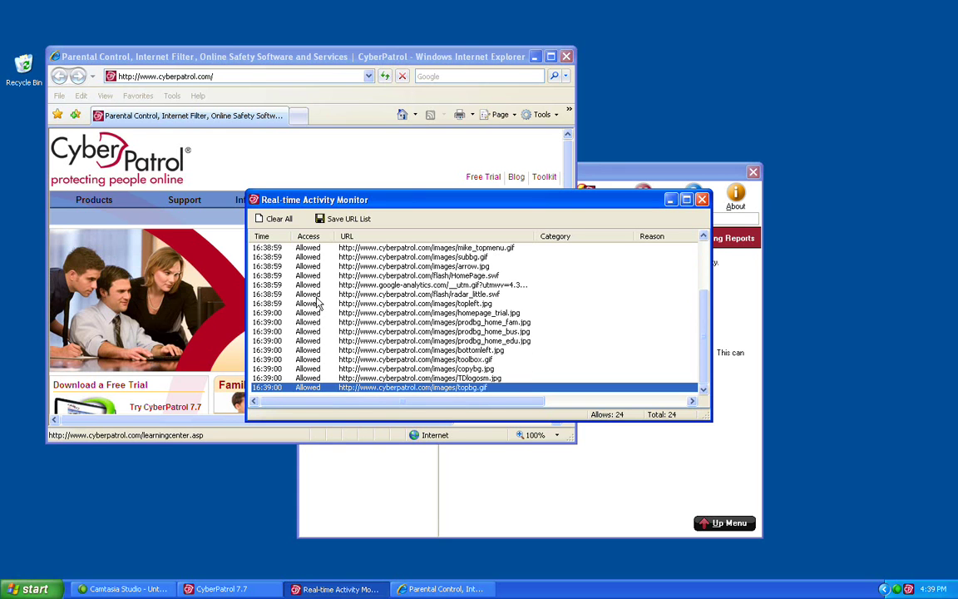
{"action": "scroll", "coordinate": [315, 305], "scroll_direction": "up", "scroll_amount": 2}
{"action": "scroll", "coordinate": [315, 305], "scroll_direction": "up", "scroll_amount": 1}
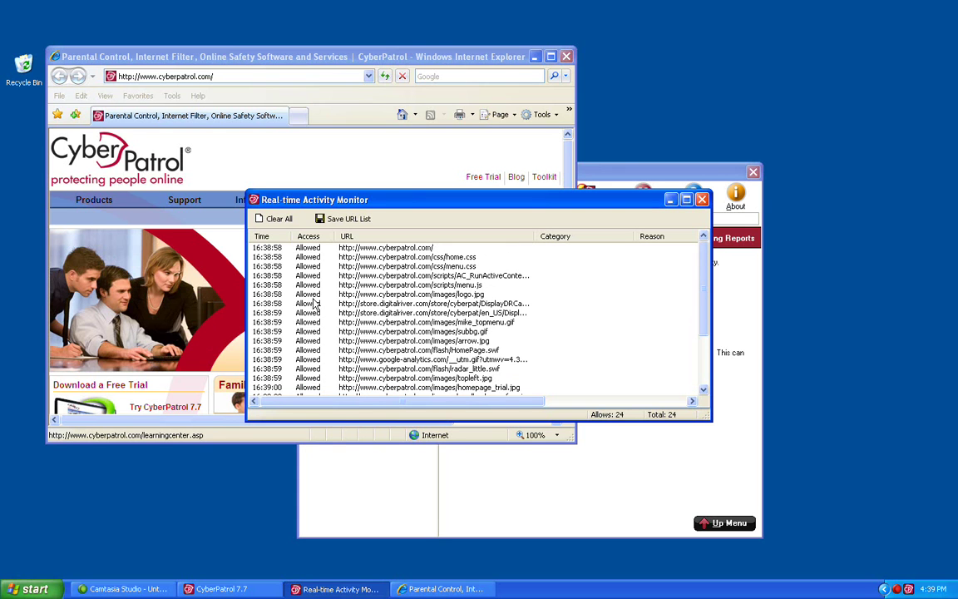
{"action": "right_click", "coordinate": [314, 301]}
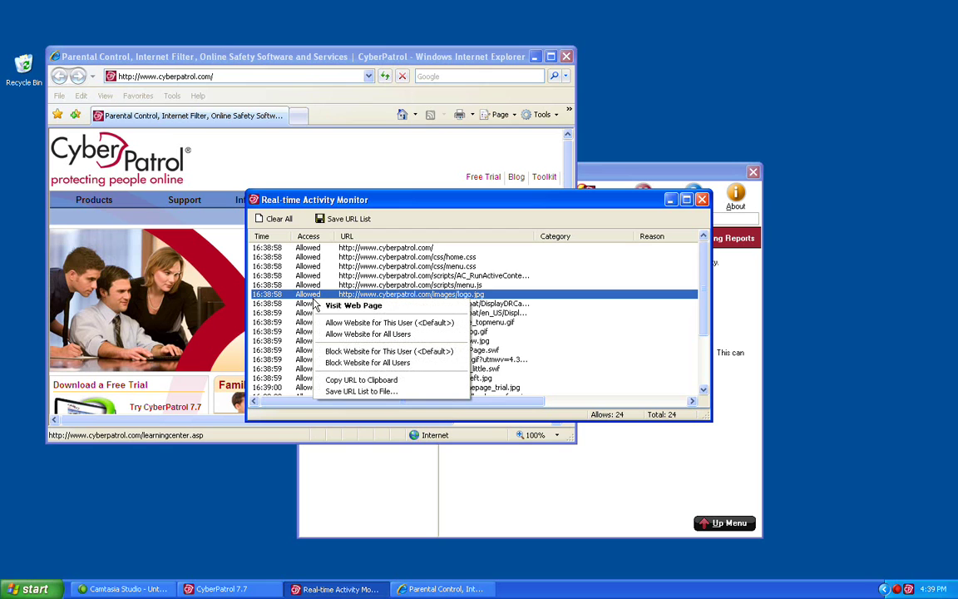